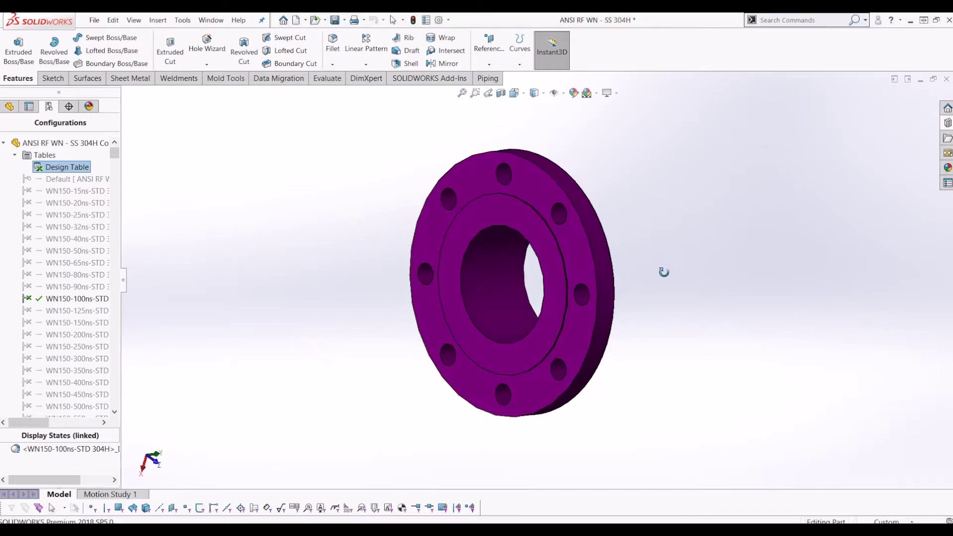
Step: Orbit the purple WN150 flange until its eight-hole bolt face points straight at the viewer
middle_drag(664, 273, 330, 377)
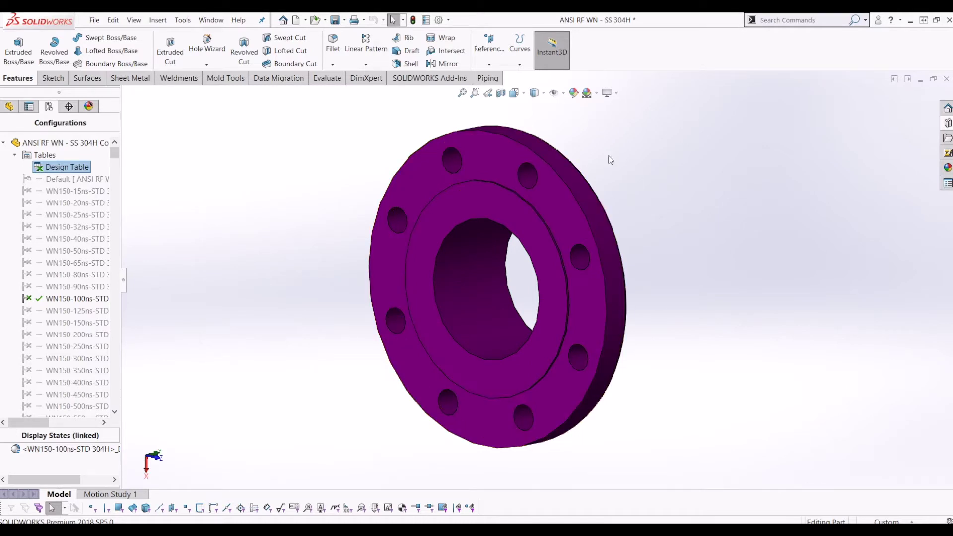
middle_drag(705, 238, 781, 270)
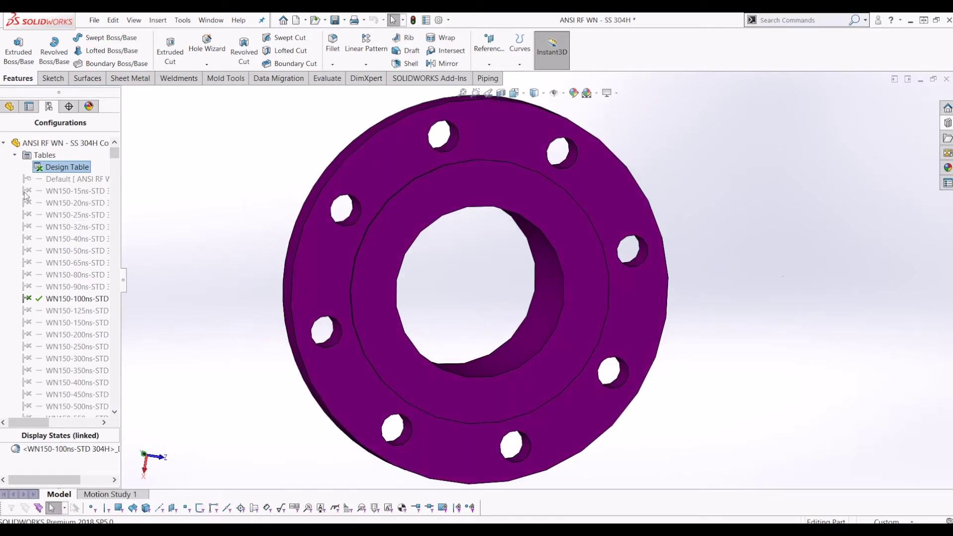
right_click(73, 167)
Step: Open the flange's Design Table with Edit Table in New Window, as an Excel worksheet
click(211, 191)
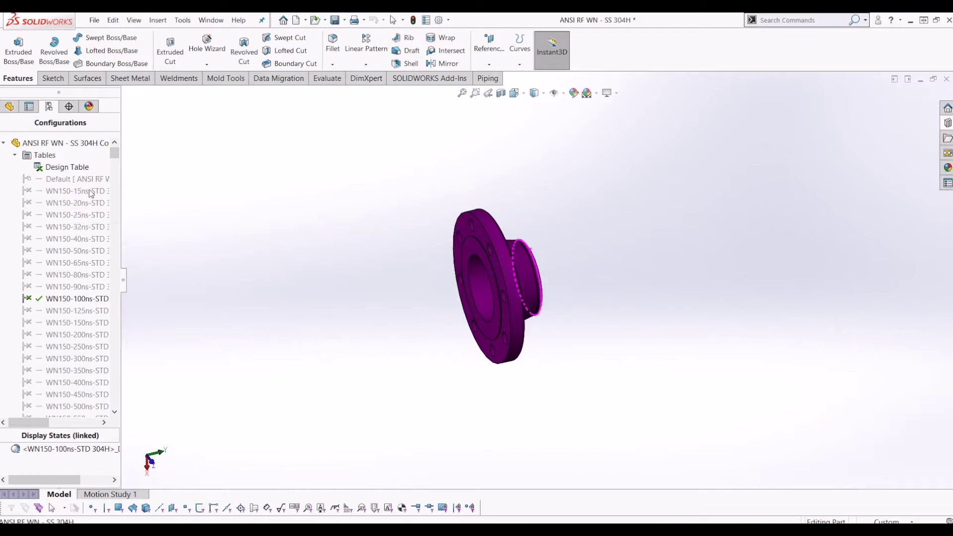
scroll(117, 162, down, 4)
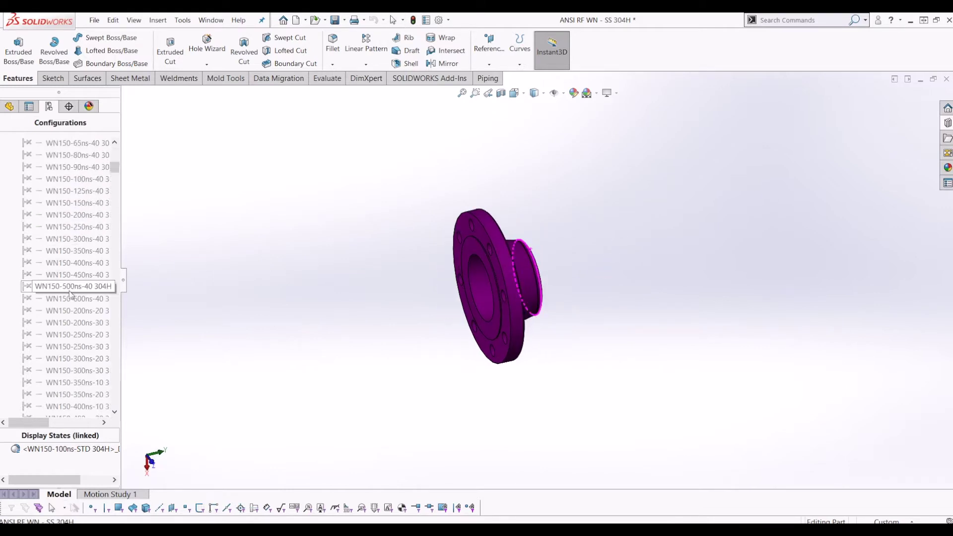
scroll(79, 298, up, 4)
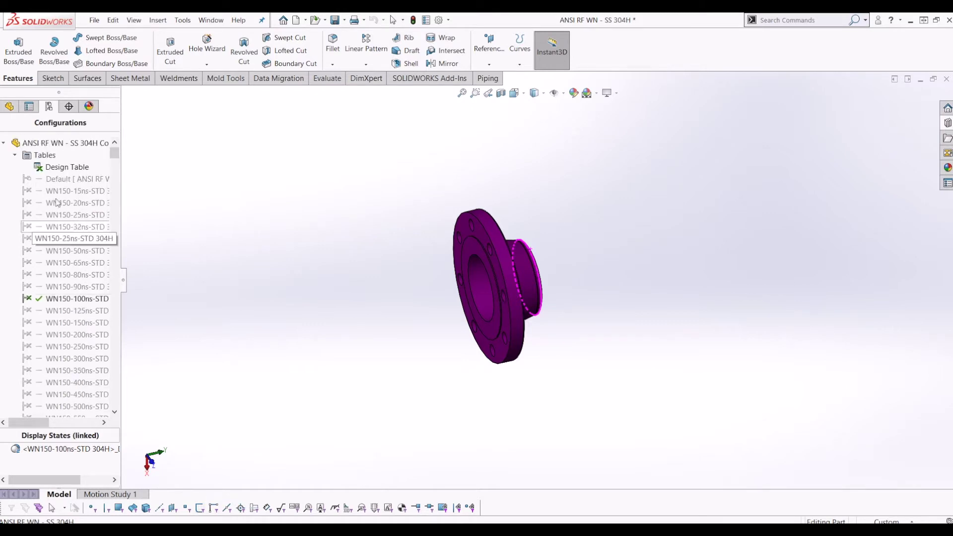
right_click(63, 167)
click(85, 201)
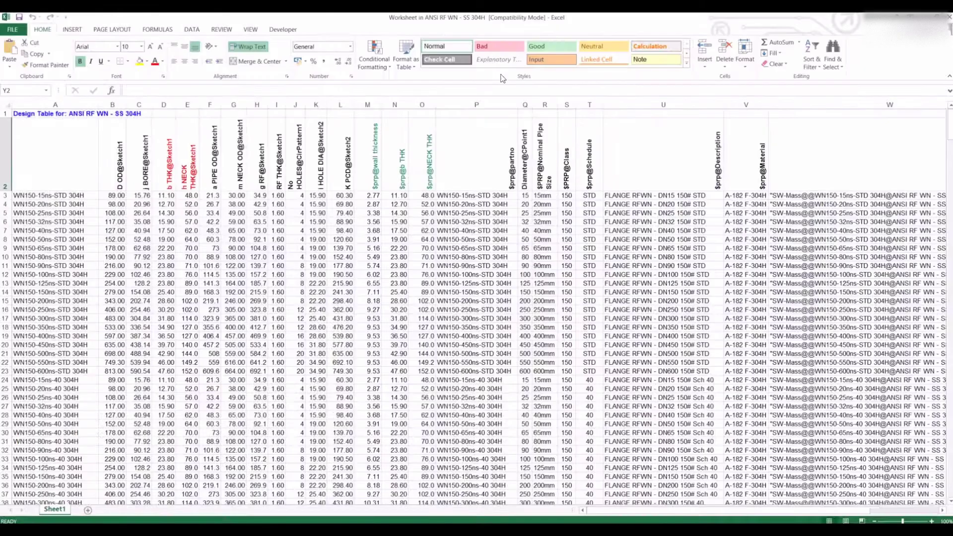
click(368, 275)
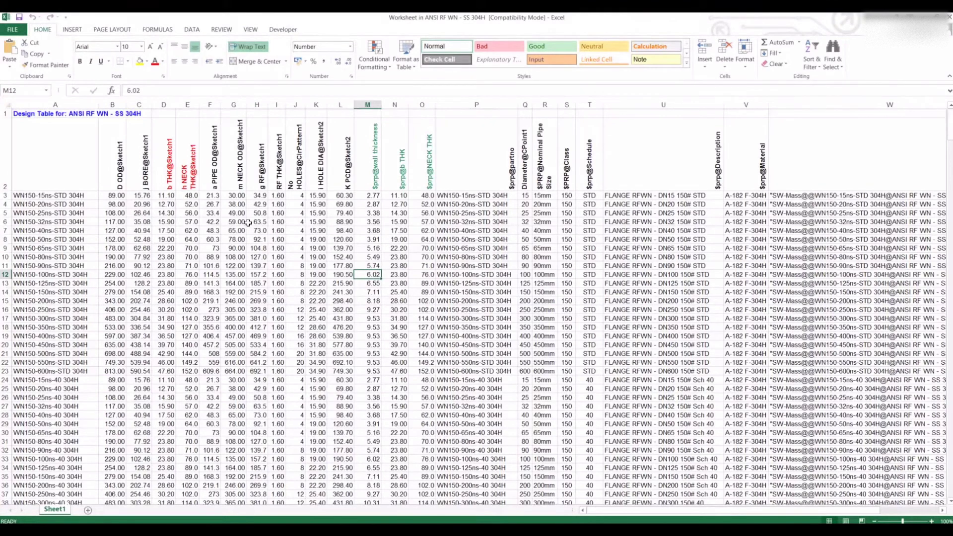
click(27, 195)
double_click(44, 197)
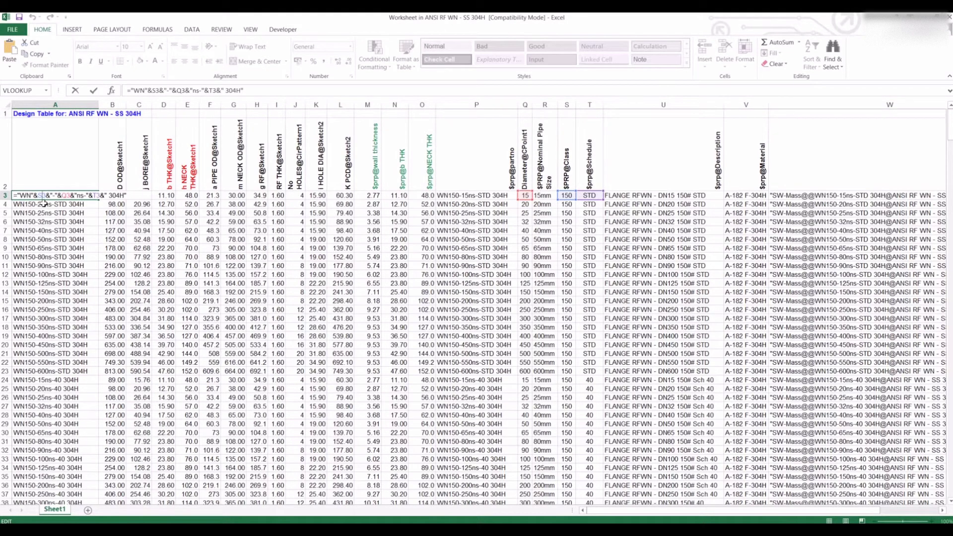
key(Return)
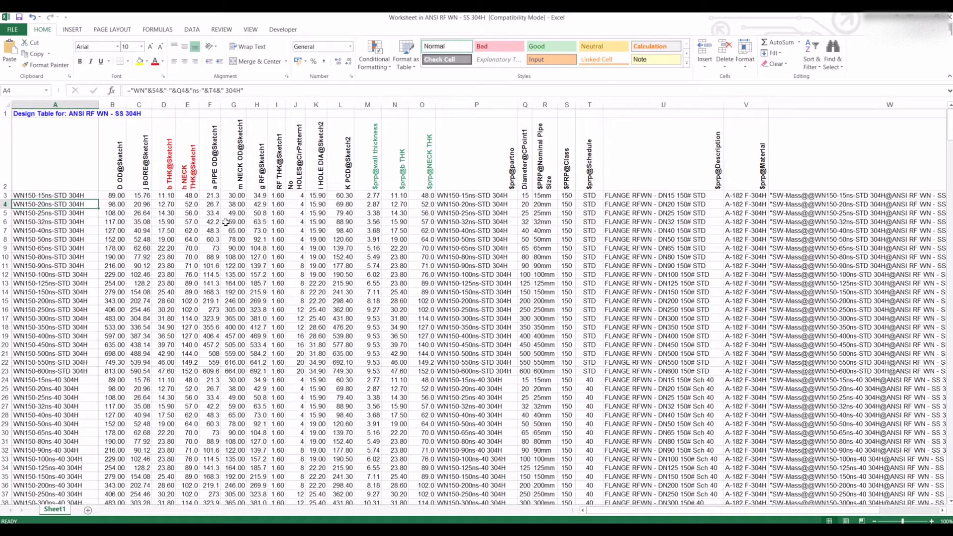
double_click(148, 196)
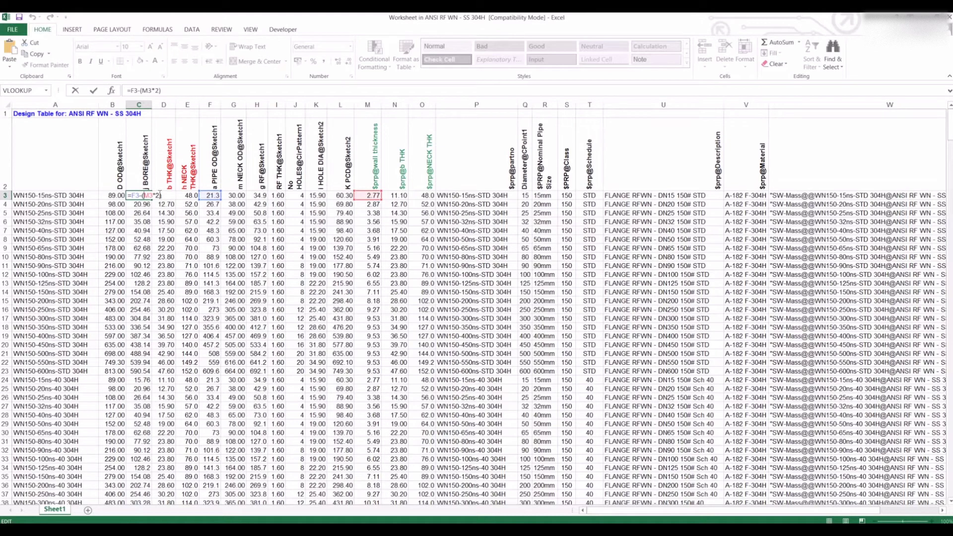
drag(165, 195, 128, 195)
click(154, 195)
key(Return)
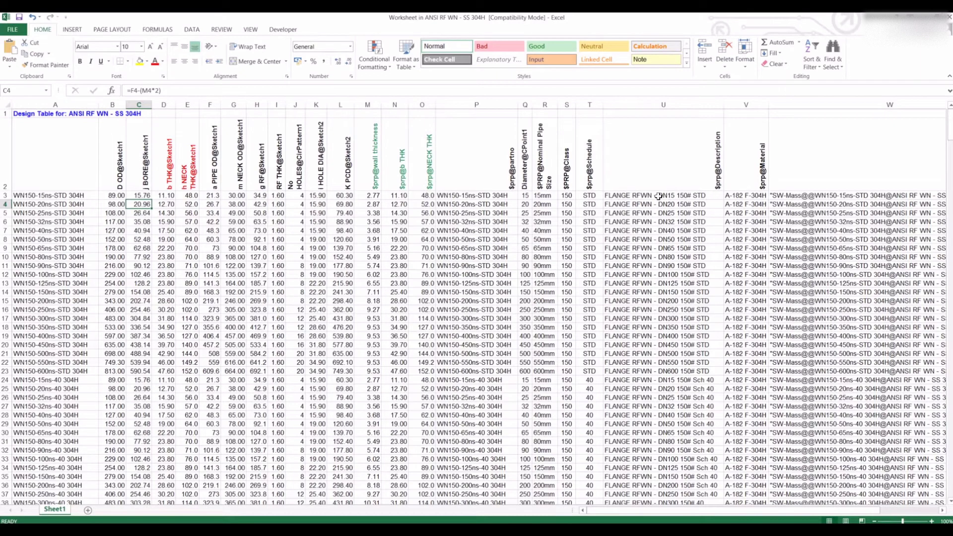
click(639, 197)
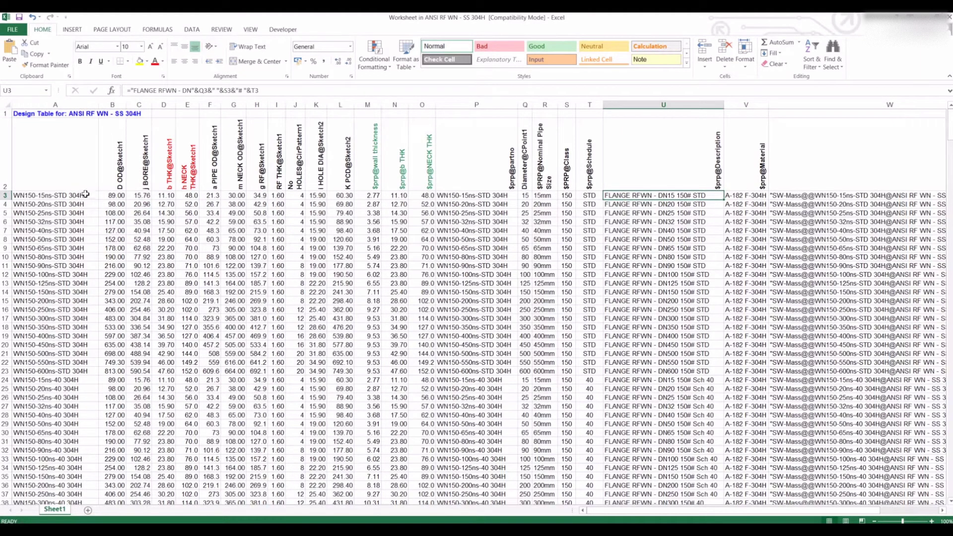
double_click(667, 195)
click(638, 196)
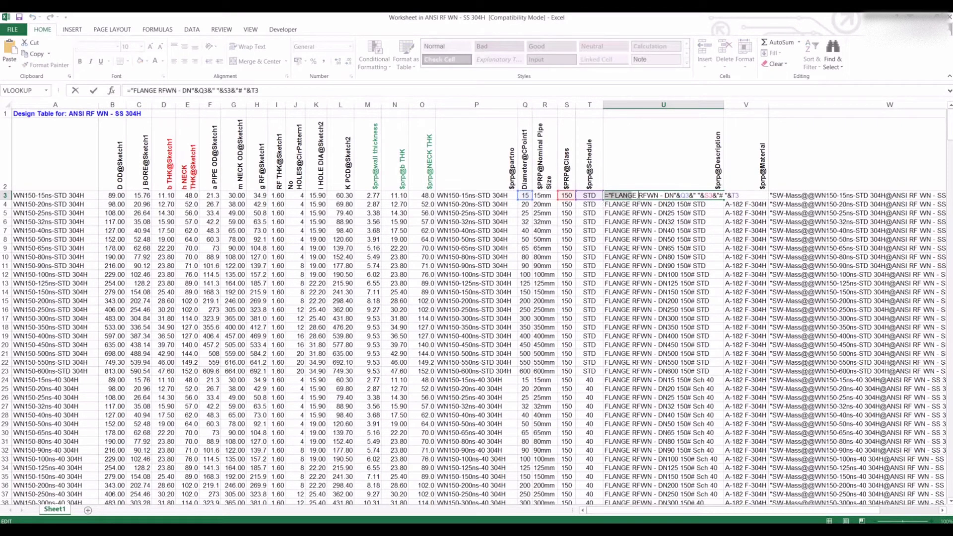
drag(611, 195, 661, 194)
click(670, 197)
key(Return)
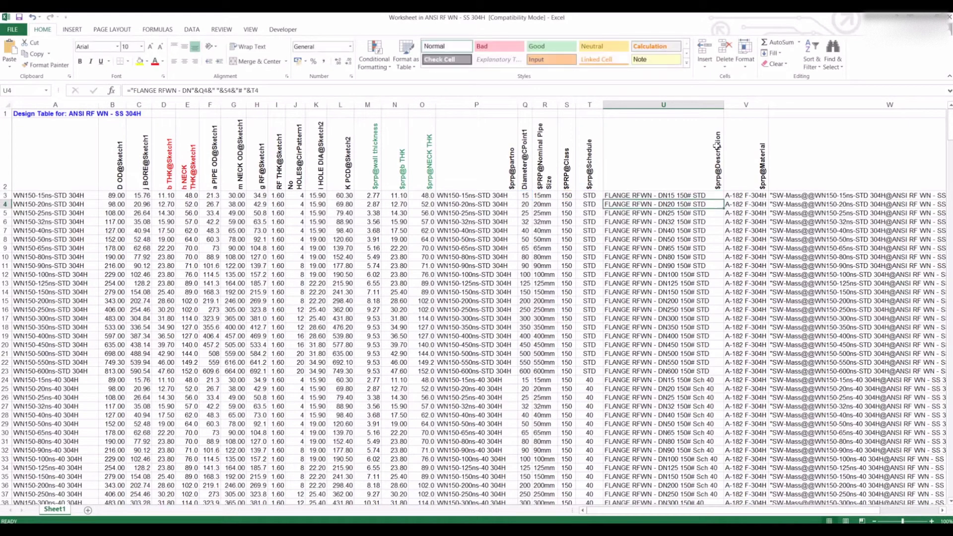
click(668, 195)
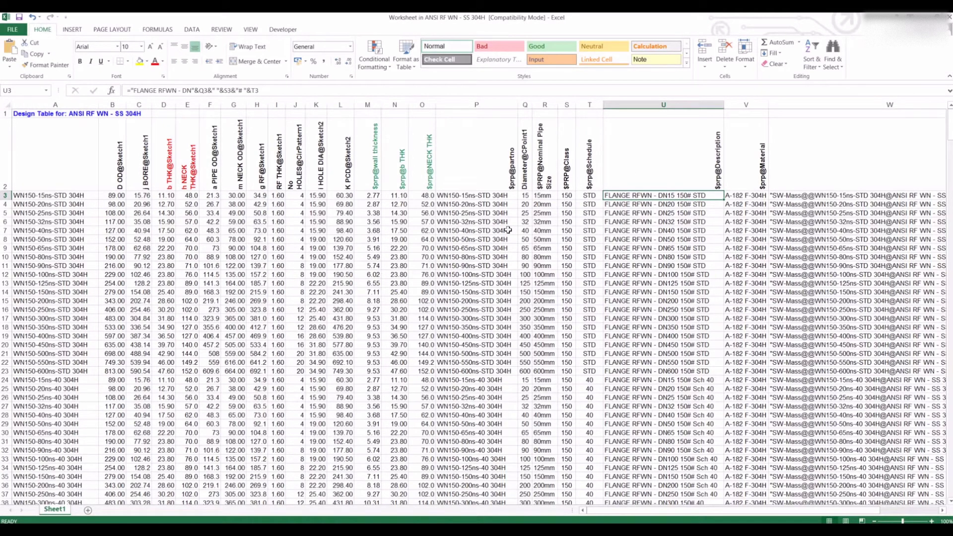
click(495, 195)
text(=A3)
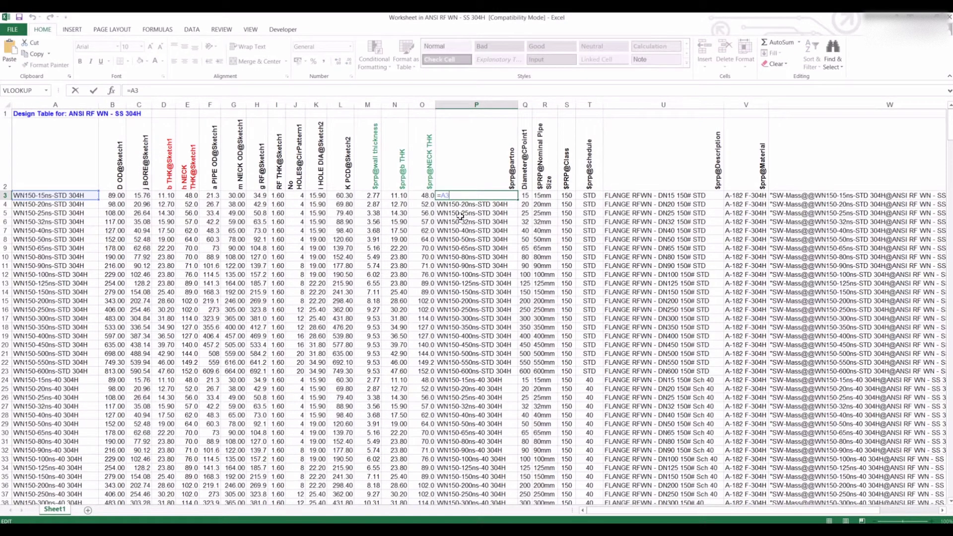
Step: Set P3 to =A3 so the part number shows WN150-15ns-STD 304H
click(383, 328)
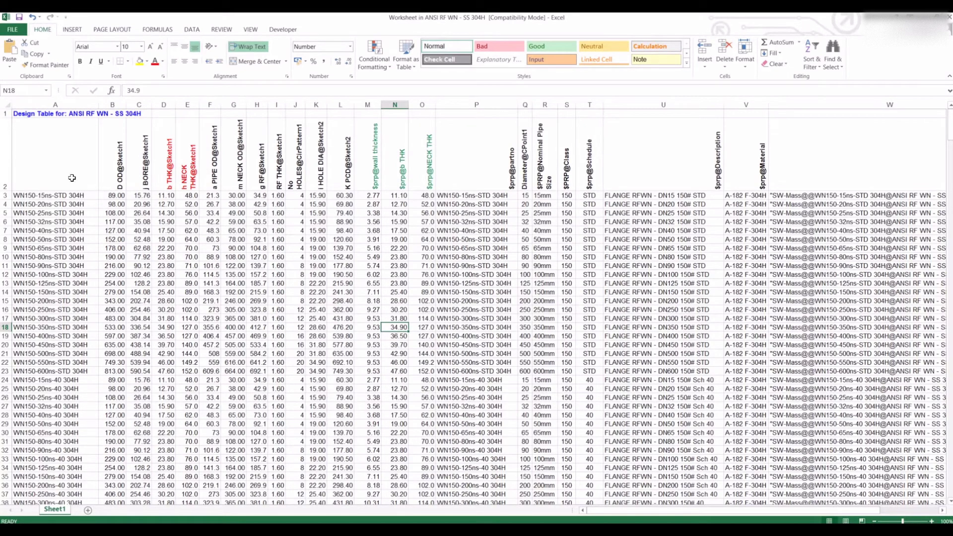
click(120, 197)
click(144, 197)
Step: Inspect X3's size formula ="DN"&R3&" "&S3&"# "&T3 without changing it, then scroll down to row 548
key(ctrl+Right)
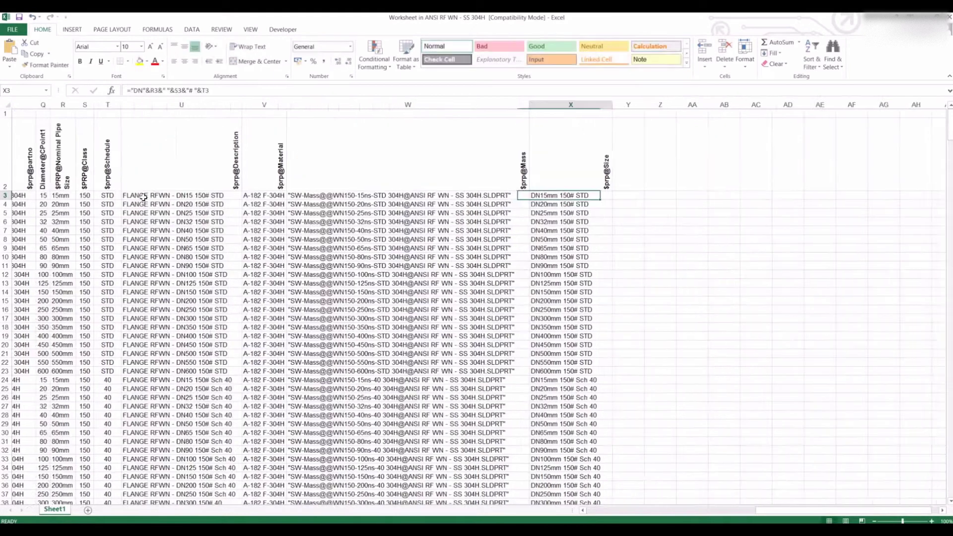
scroll(322, 201, right, 1)
key(F2)
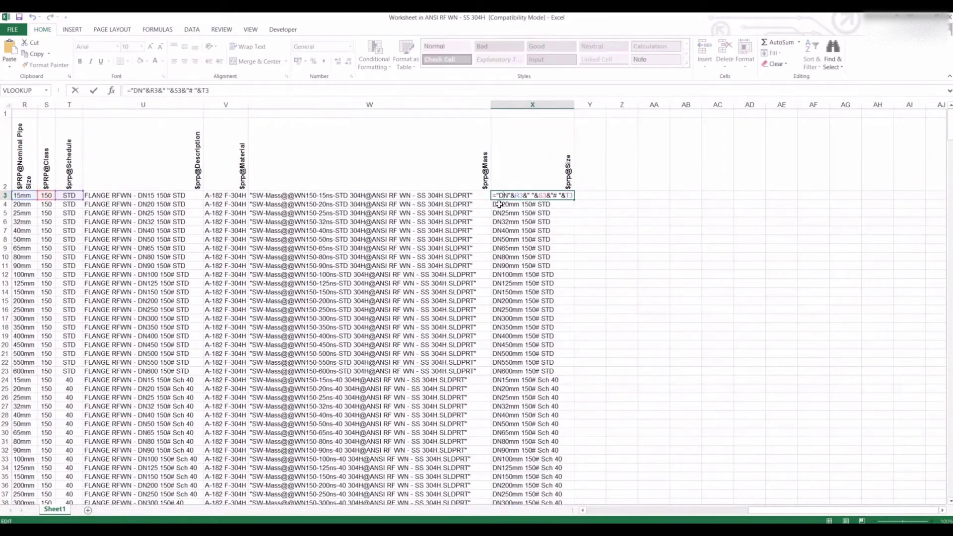
drag(497, 195, 568, 195)
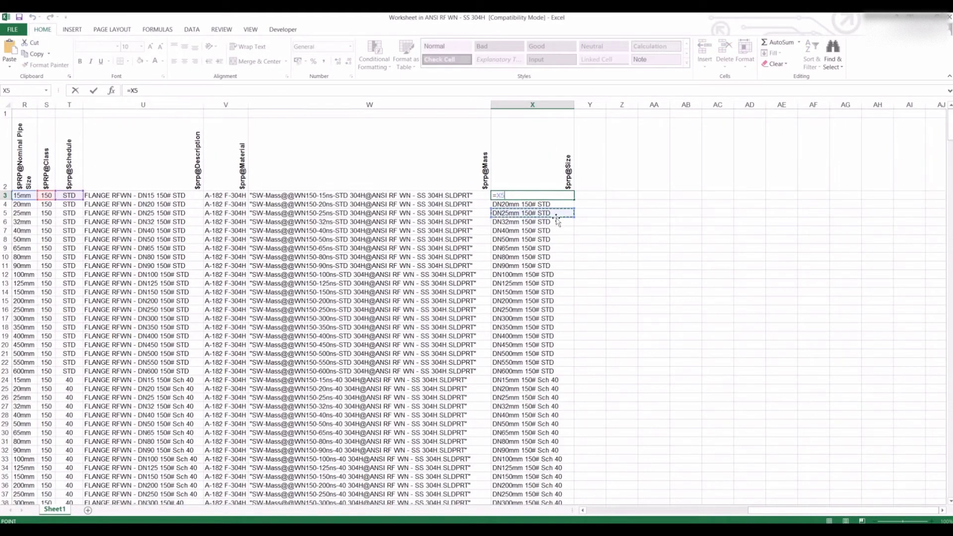
key(Escape)
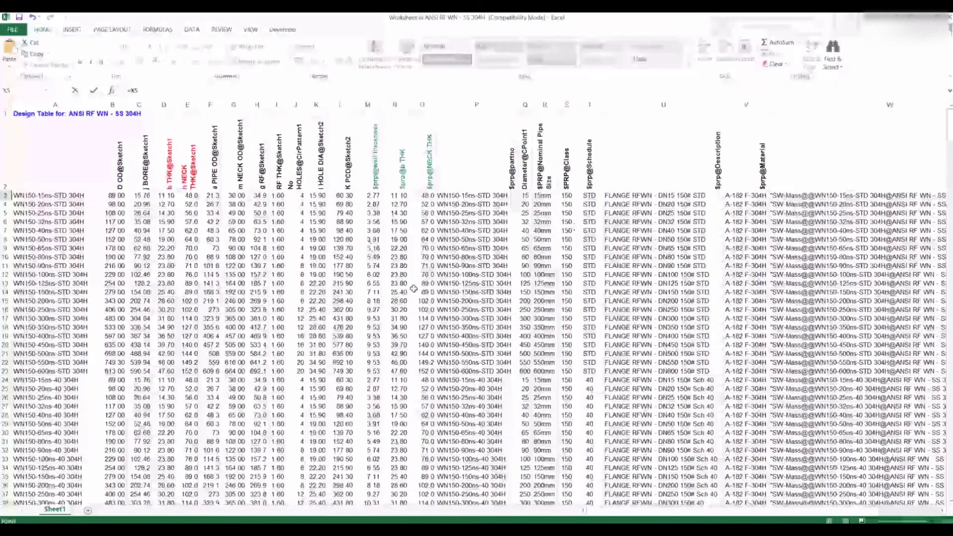
scroll(413, 289, down, 20)
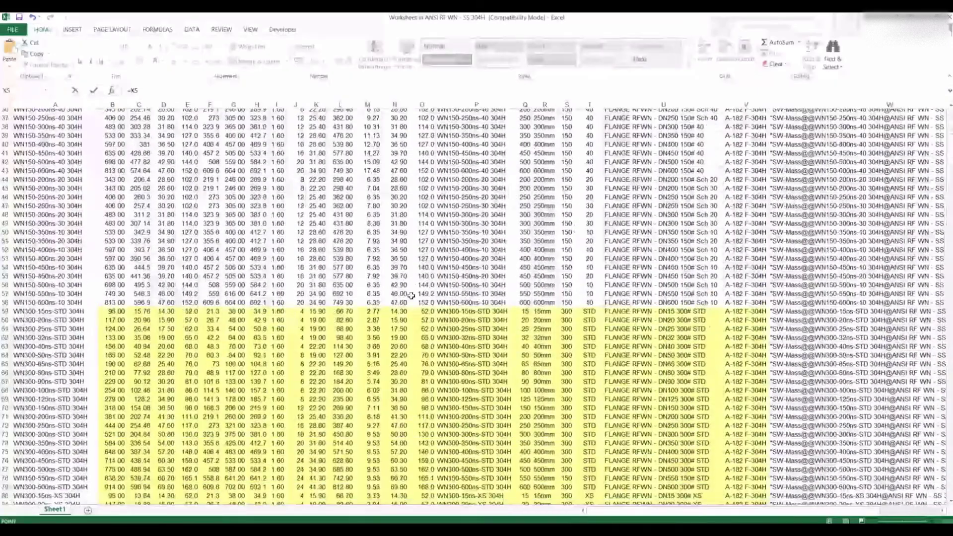
scroll(393, 304, down, 20)
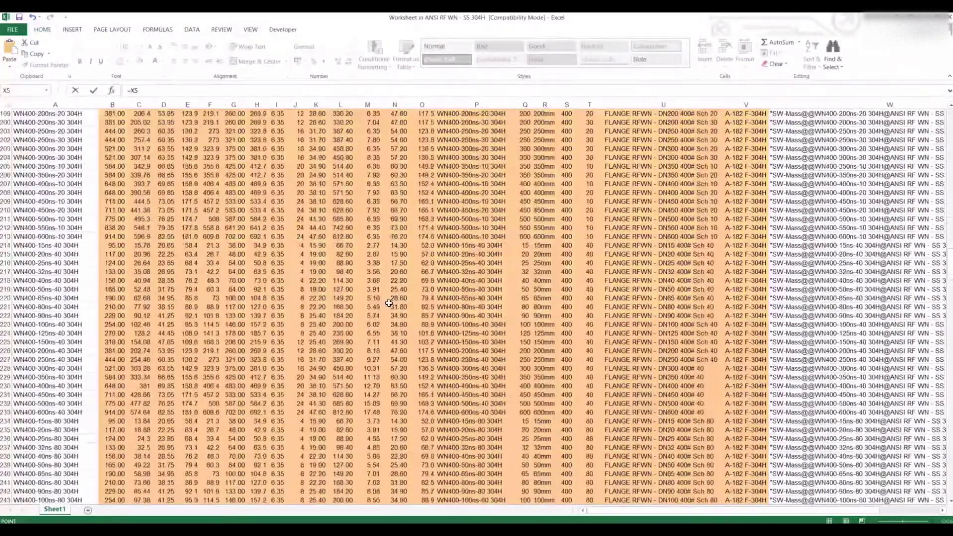
scroll(387, 296, down, 20)
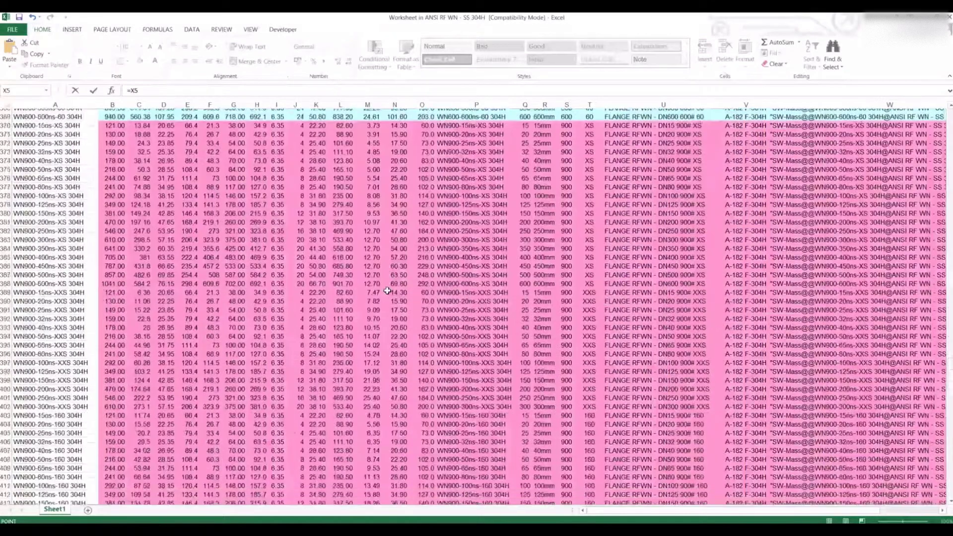
scroll(383, 297, down, 11)
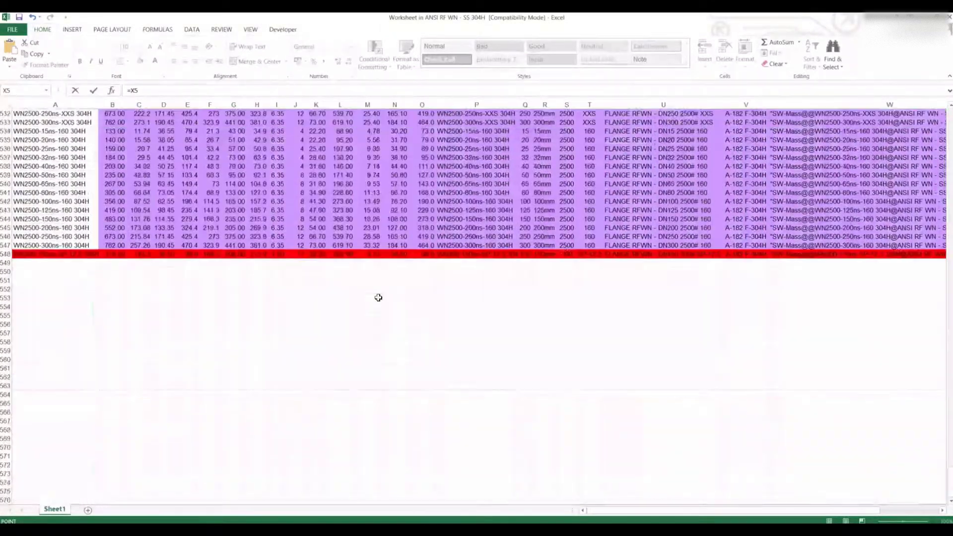
scroll(132, 374, up, 3)
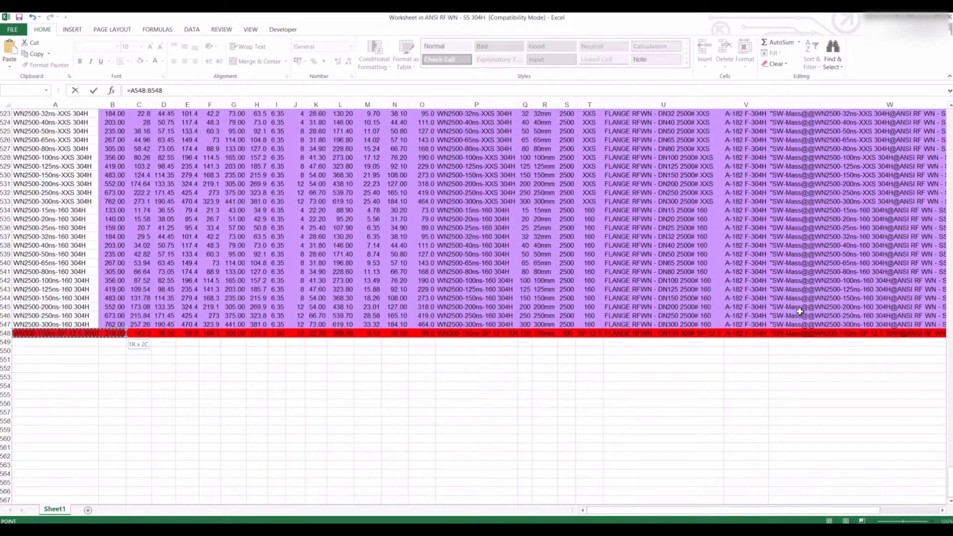
Step: Cancel the stray formula edit and copy red row 548 (A:W) into new row 549
drag(950, 332, 896, 338)
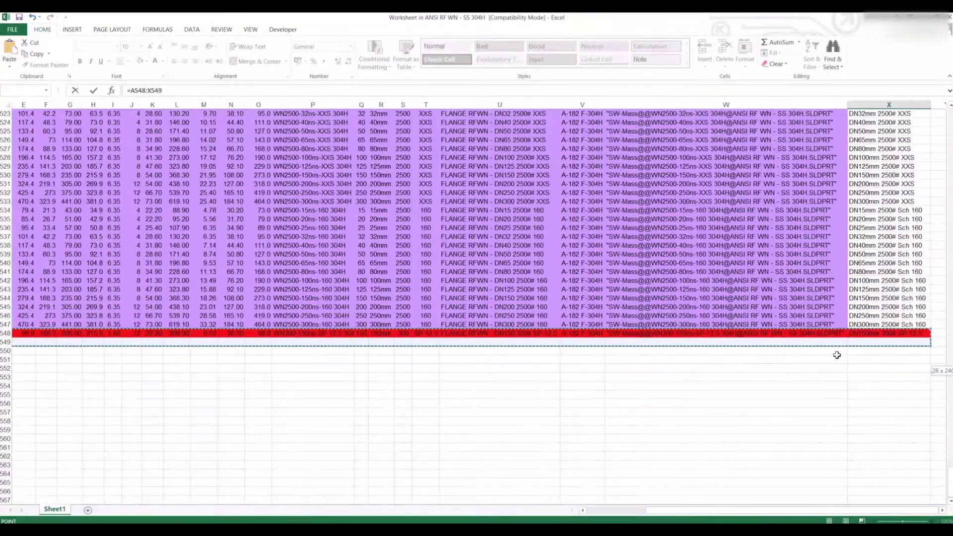
scroll(839, 355, up, 20)
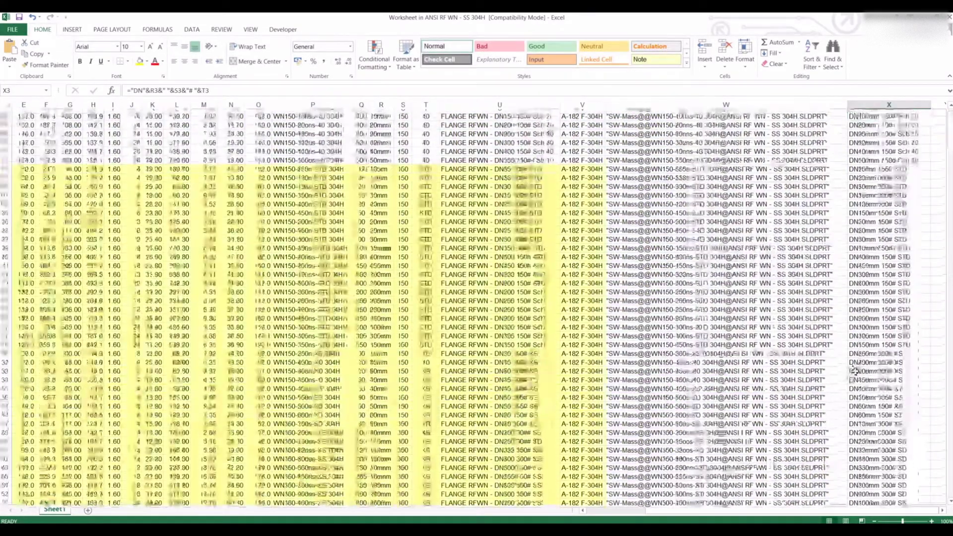
key(Escape)
scroll(872, 400, down, 20)
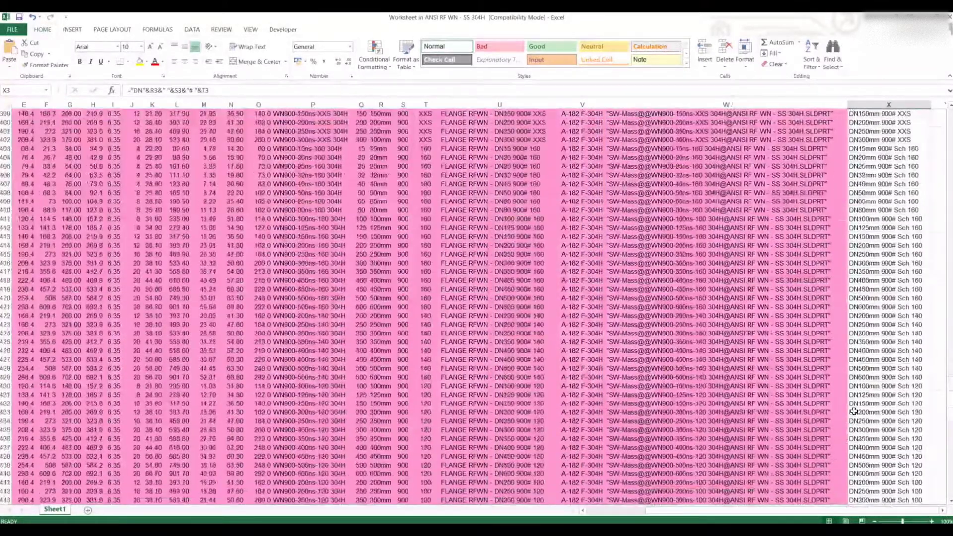
scroll(854, 411, down, 20)
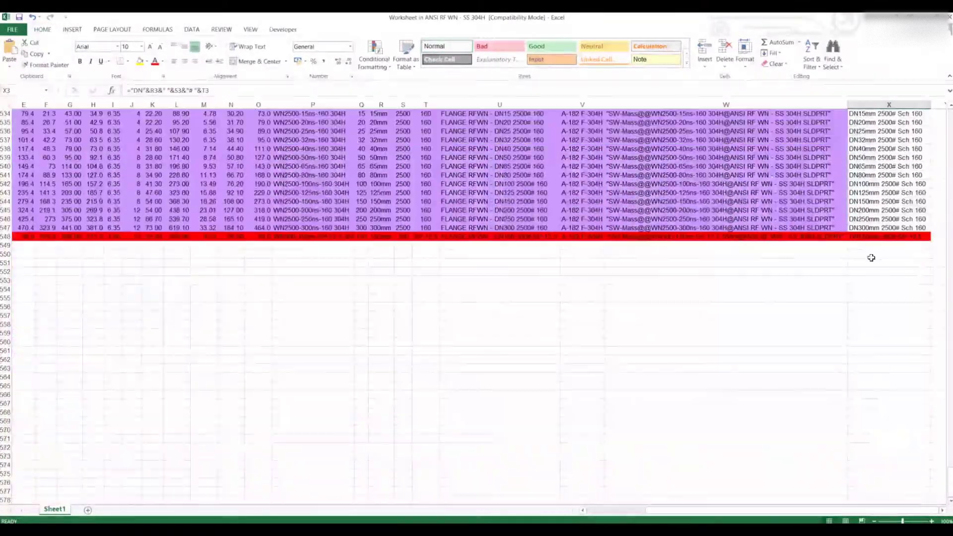
drag(528, 252, 2, 237)
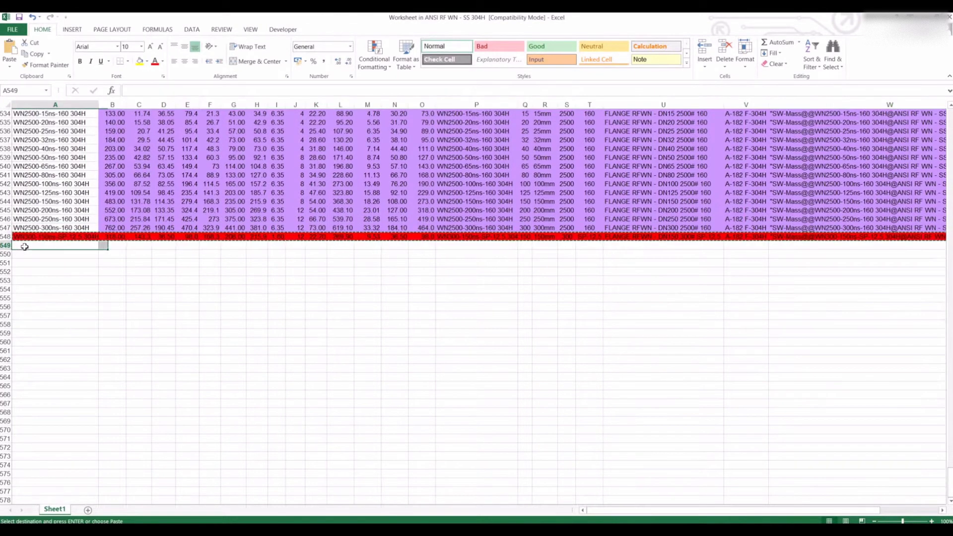
key(ctrl+v)
click(117, 253)
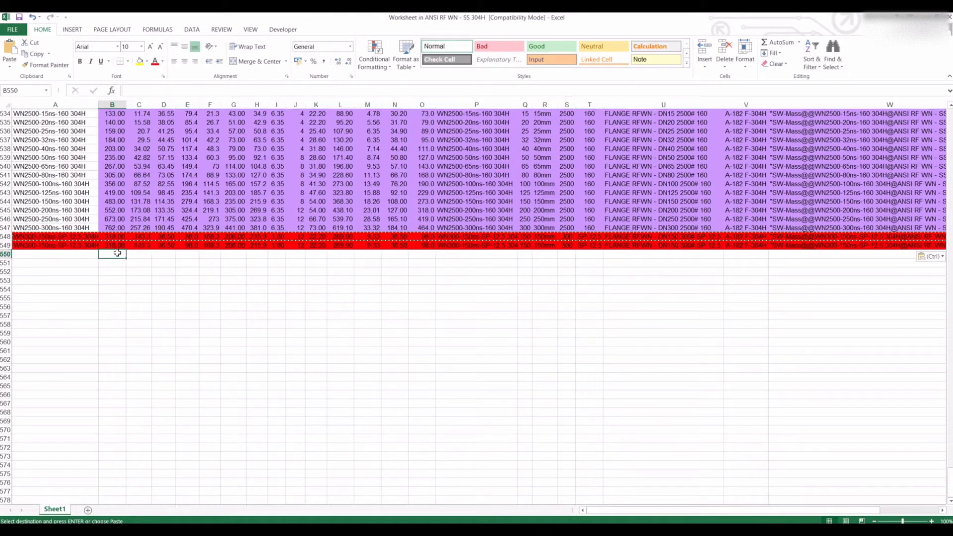
key(Escape)
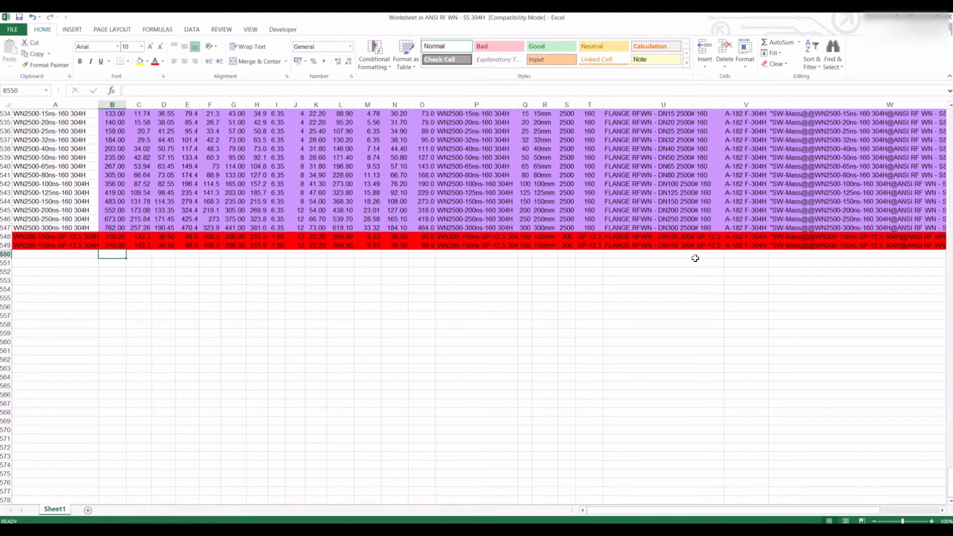
Step: Change the class in S549 from 300 to 400
click(567, 245)
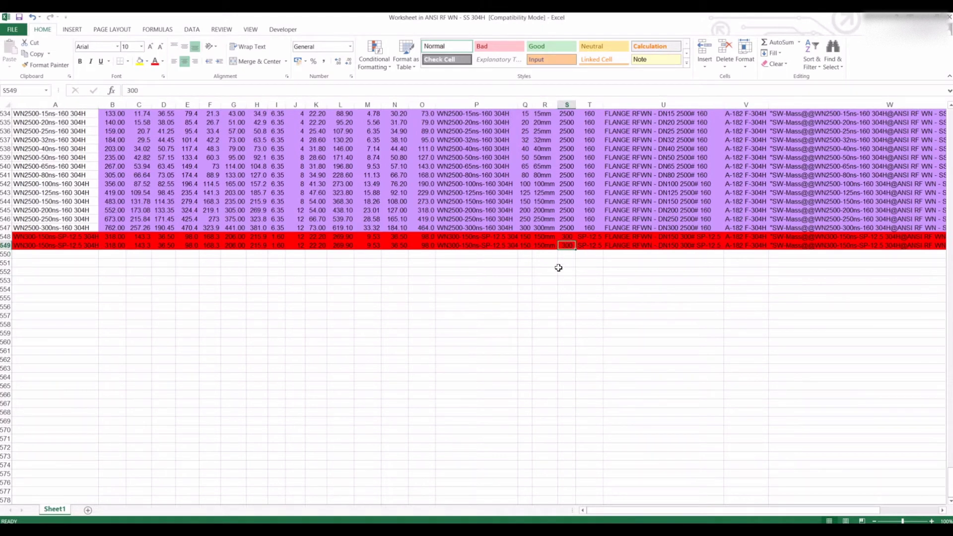
text(400)
key(Return)
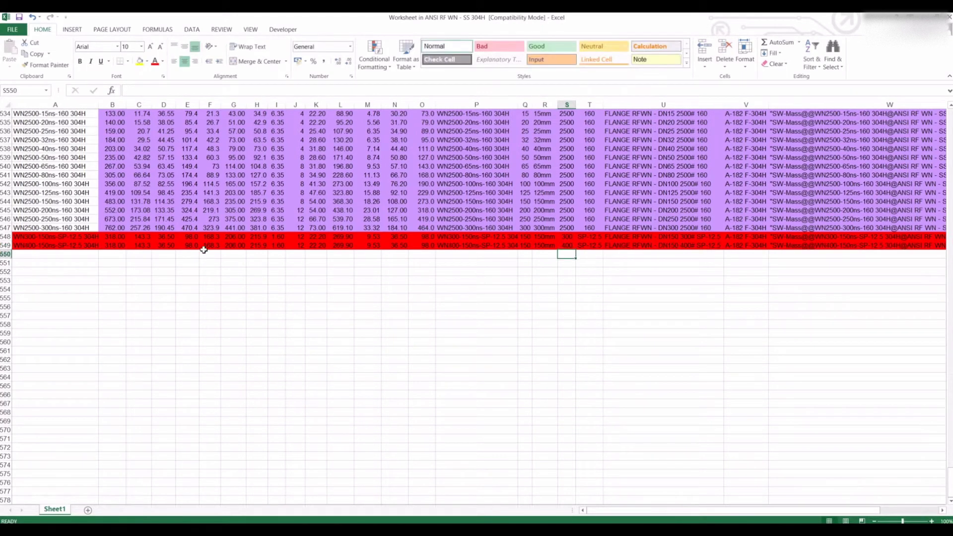
Step: Check that row 549's name, part number and description now read WN400-150ns-SP-12.5 304H and DN150 400#
click(20, 244)
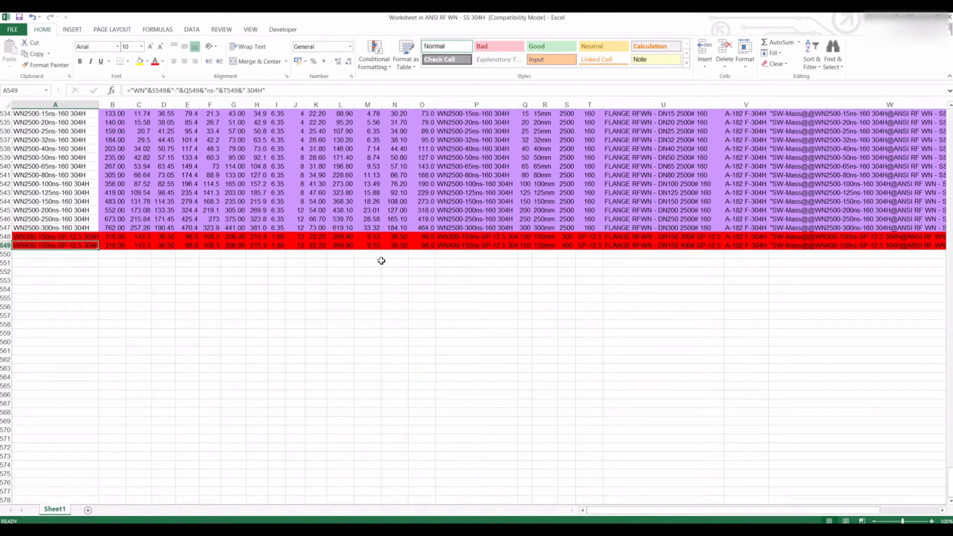
click(468, 244)
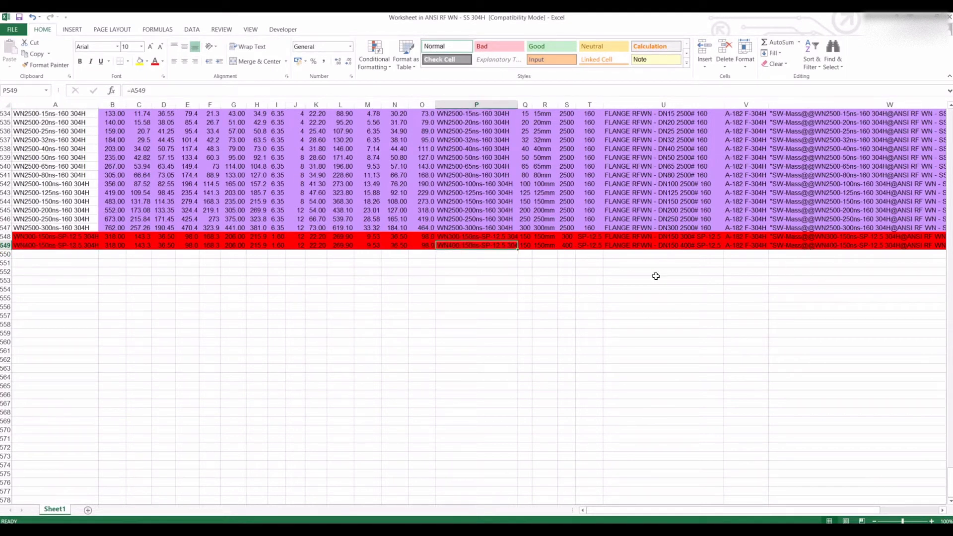
click(640, 246)
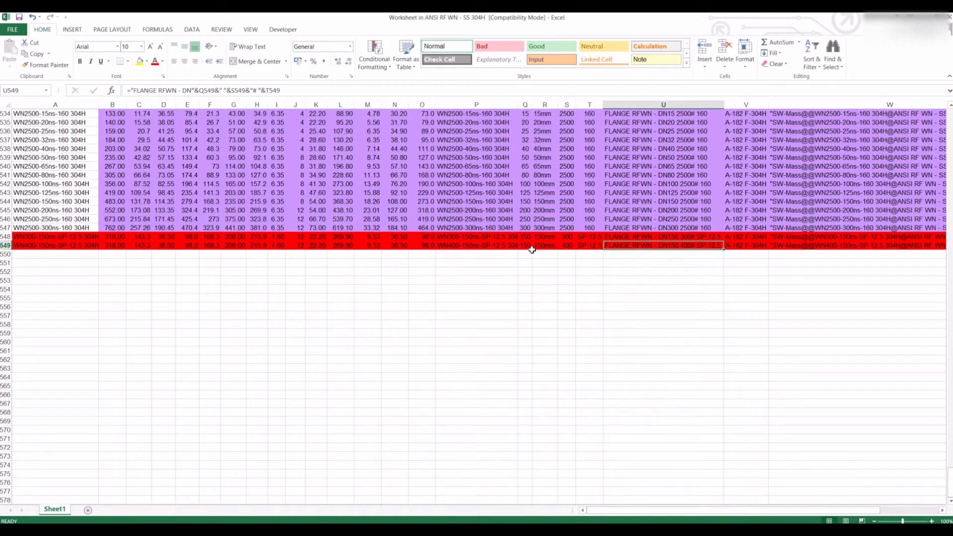
click(484, 247)
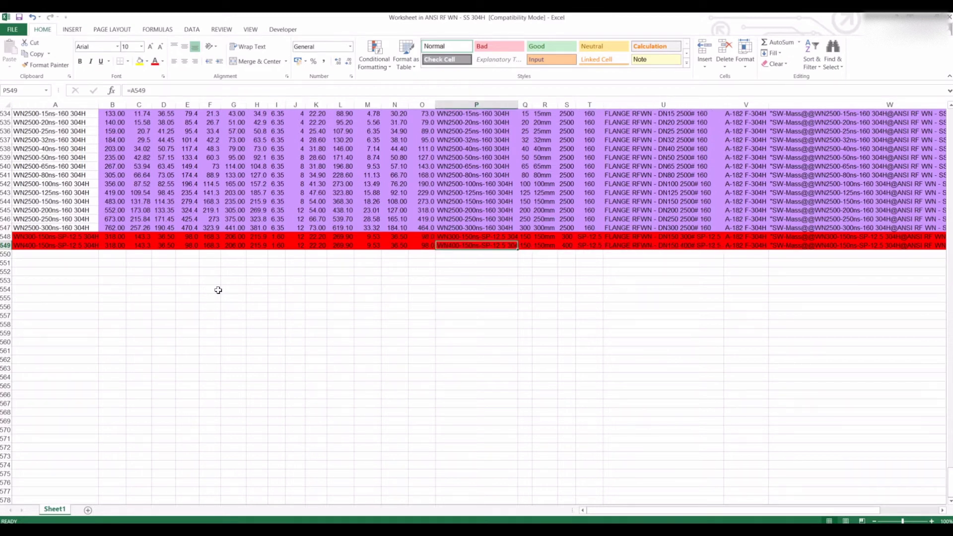
Step: Enter =F3-(M3*2) in C3 so the bore equals pipe OD minus twice the wall thickness
scroll(218, 290, up, 20)
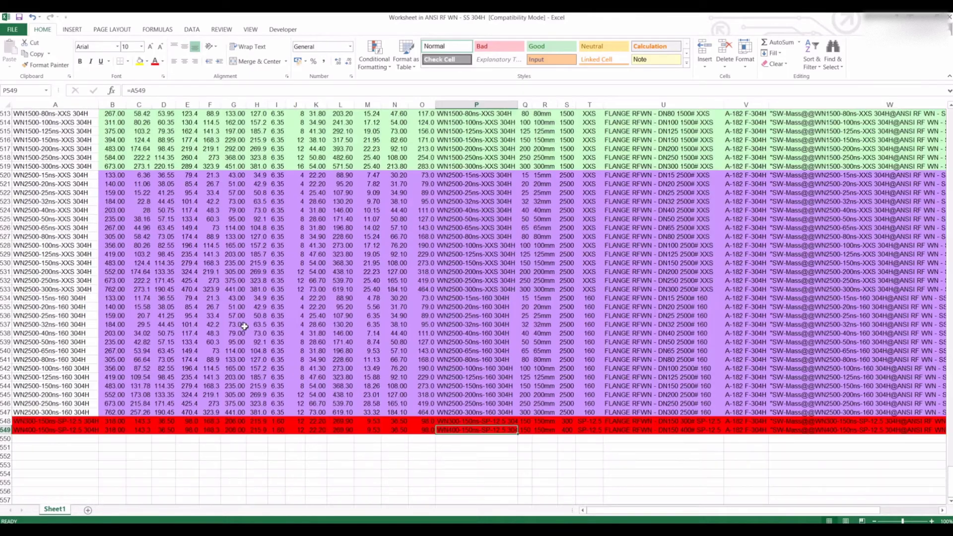
scroll(191, 302, up, 20)
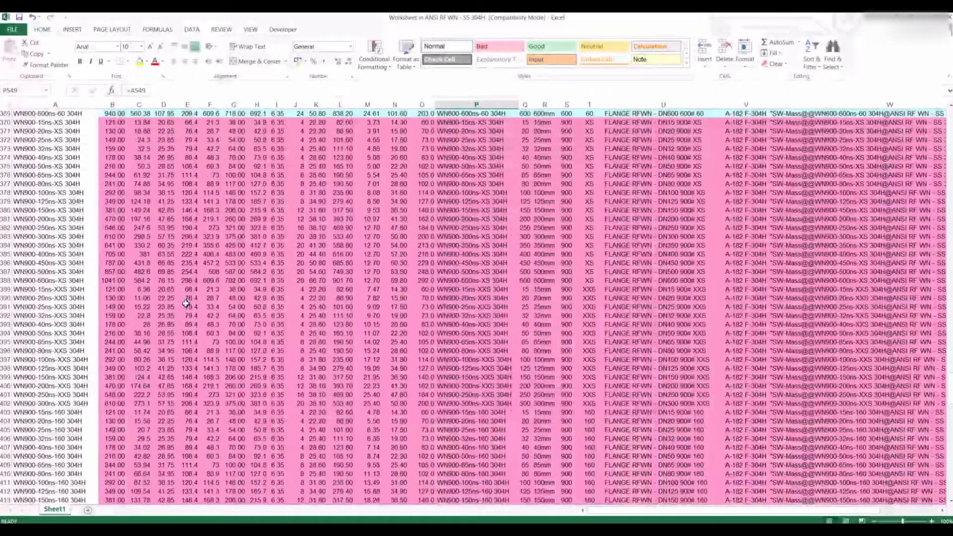
scroll(190, 299, up, 20)
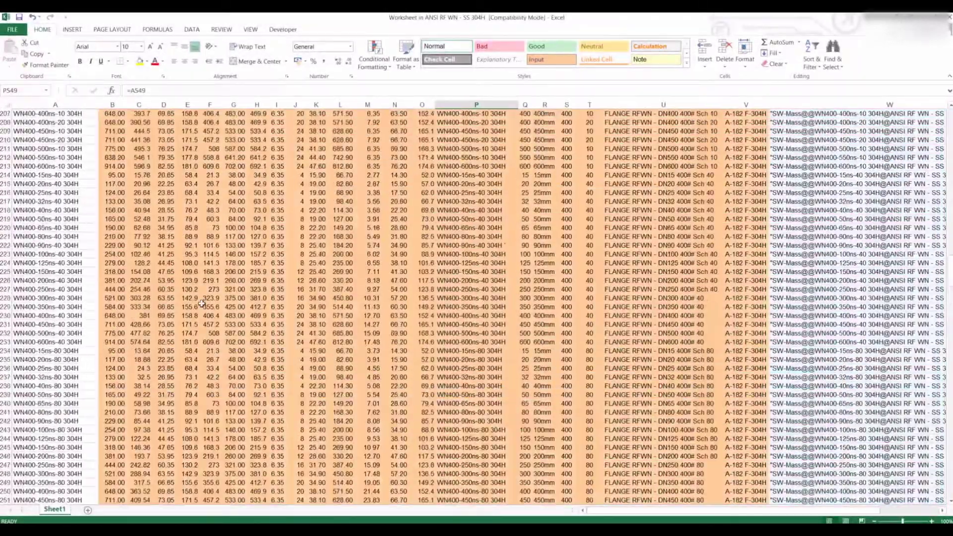
scroll(289, 293, up, 20)
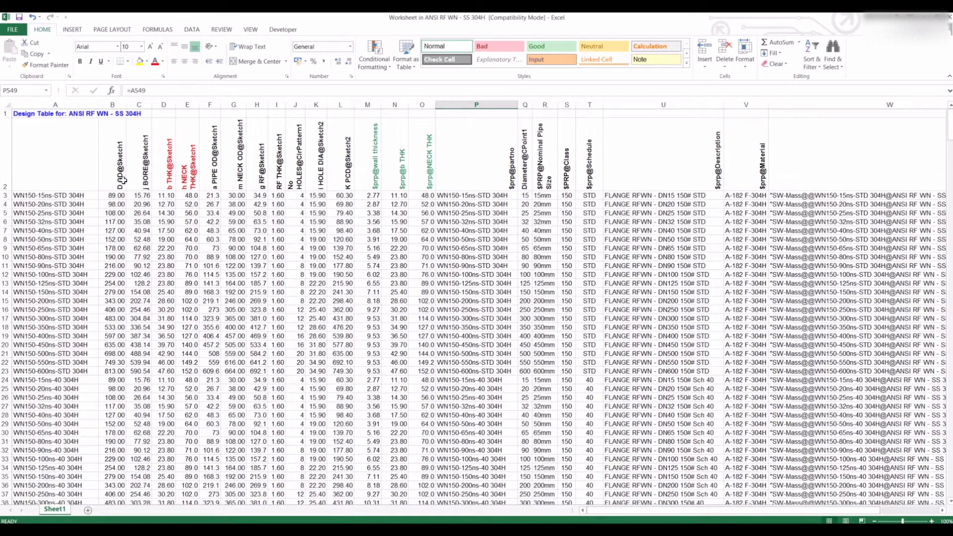
drag(70, 197, 223, 197)
click(223, 196)
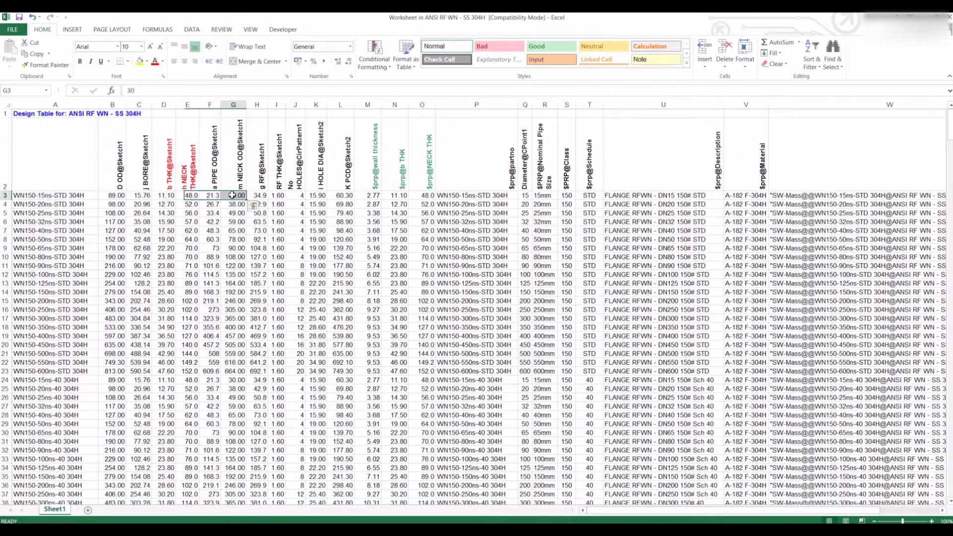
click(136, 197)
text(=F3-(M3*2))
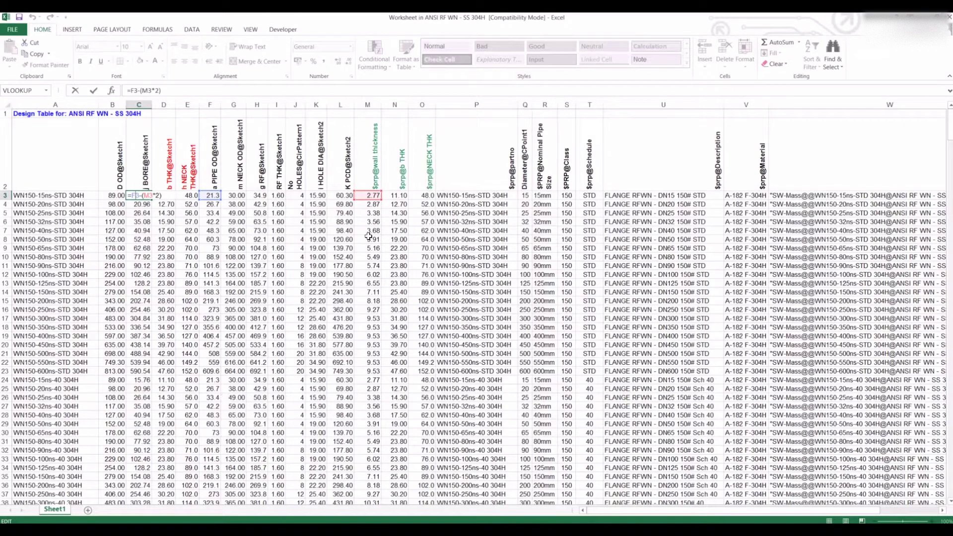
Step: Commit the C3 bore formula, which shows 15.76, and scroll through the WN150 to WN600 groups
click(272, 240)
scroll(149, 264, down, 11)
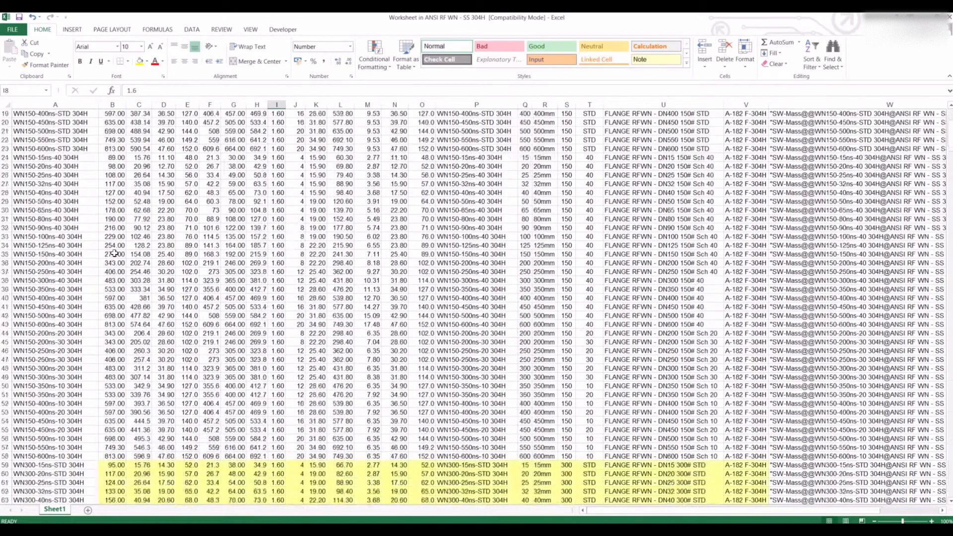
scroll(84, 299, down, 20)
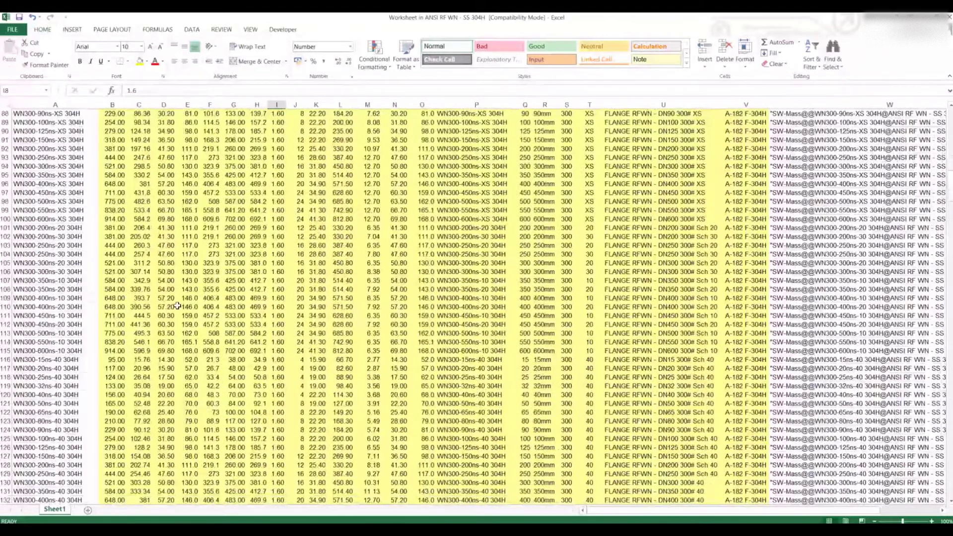
scroll(173, 311, down, 20)
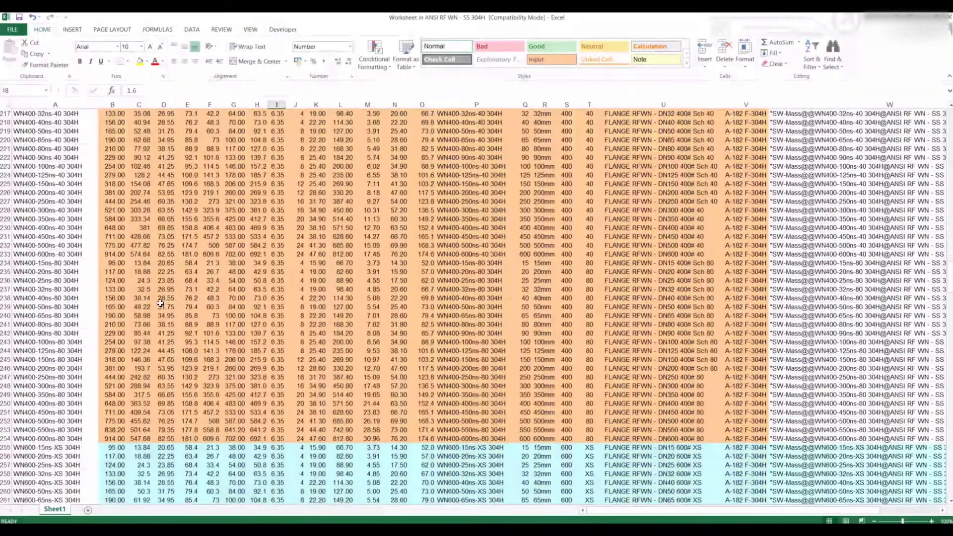
scroll(480, 327, up, 20)
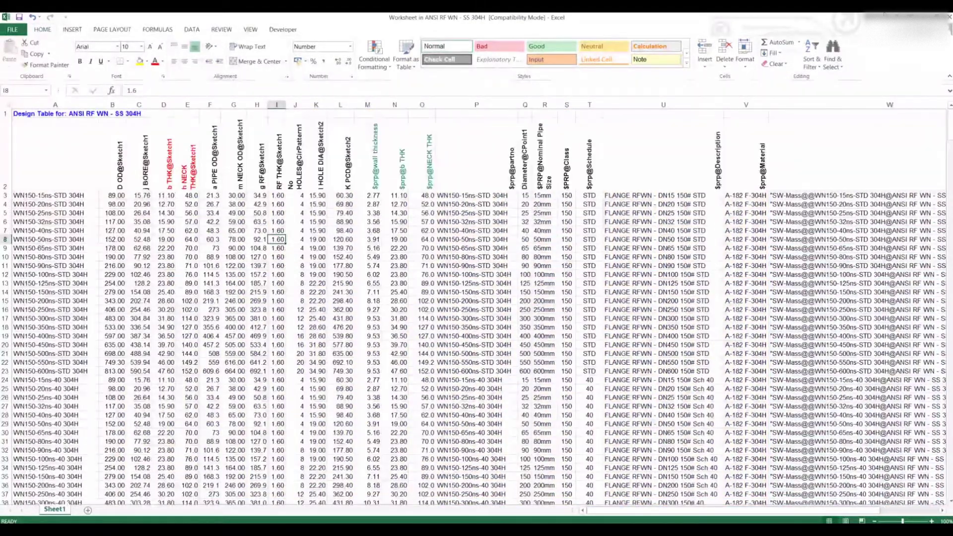